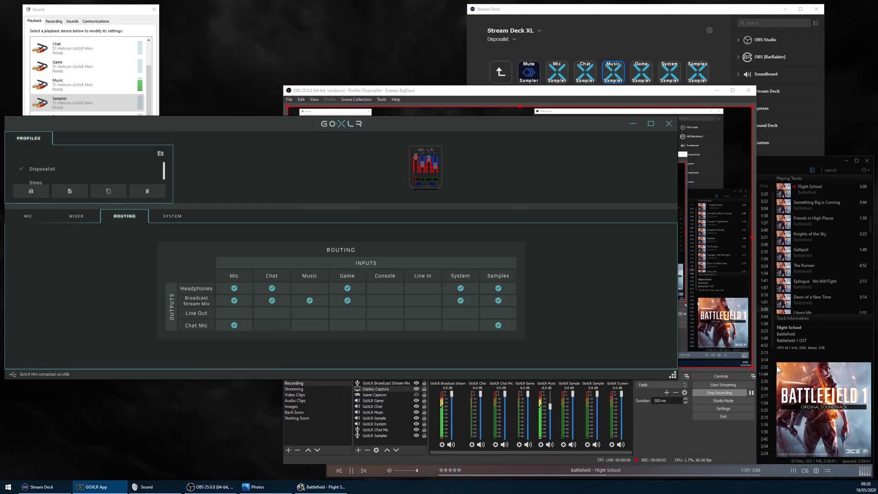
Step: Check MusicBee's preferences and the GoXLR routing grid, then view and close the original routing table image
left_click(788, 165)
left_click(243, 122)
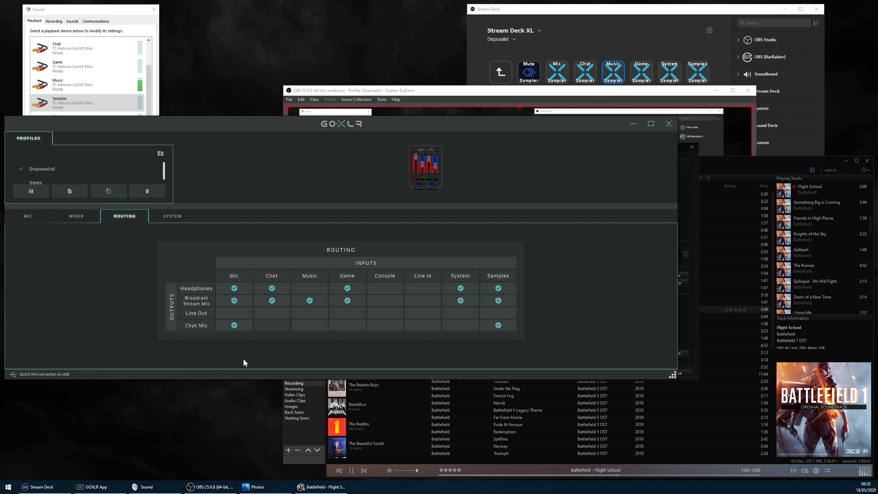
left_click(256, 486)
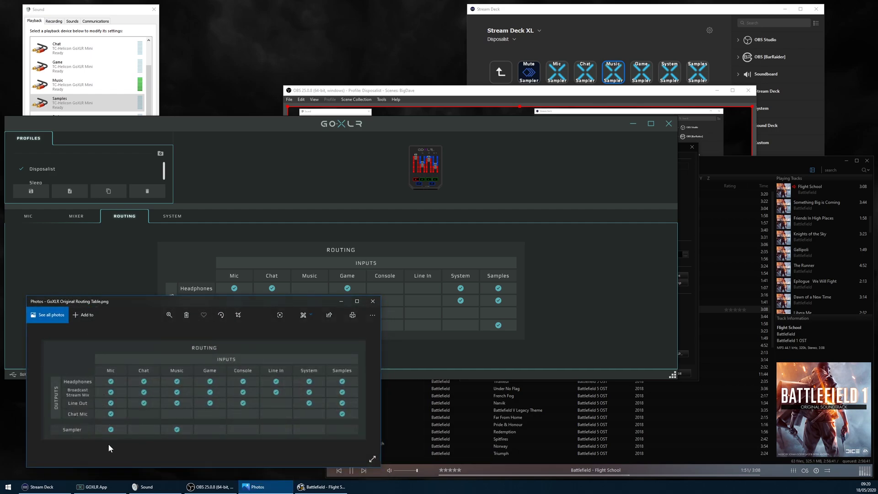
left_click(347, 301)
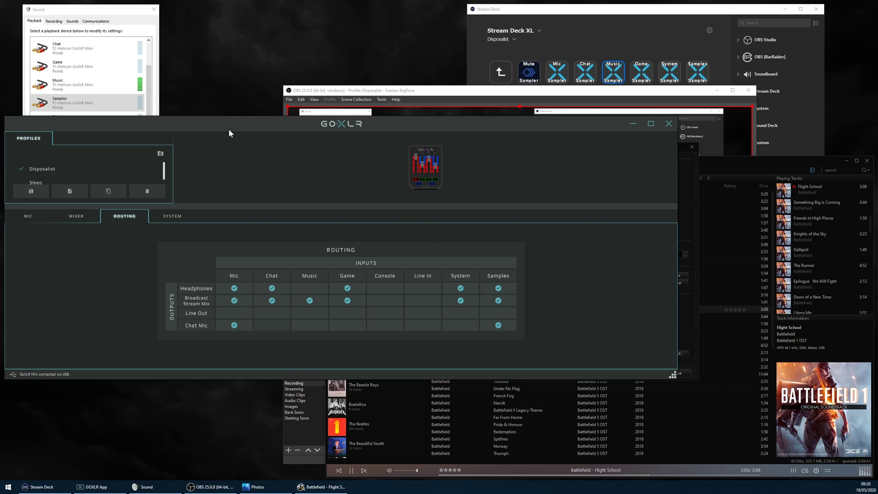
Step: In Windows Sound, select the Music and Samples playback devices, then the Broadcast Stream Mix and Sampler recording devices
left_click(86, 10)
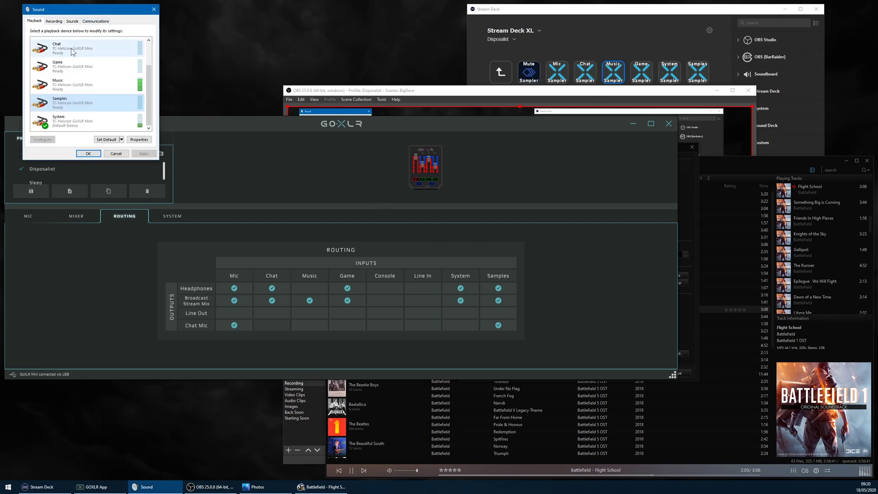
left_click(67, 86)
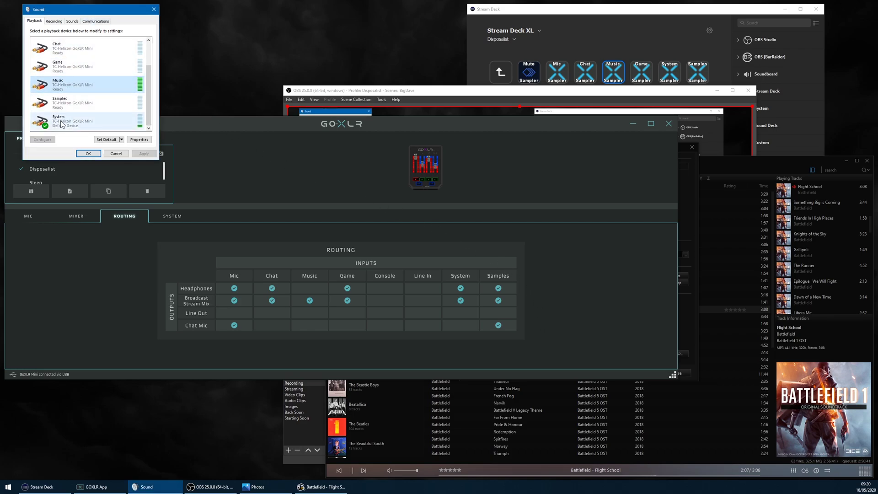
left_click(46, 102)
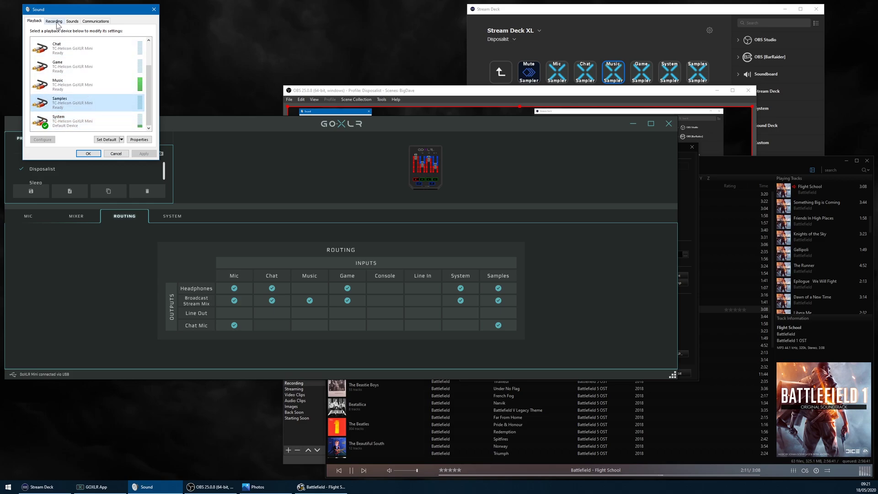
left_click(54, 21)
left_click(67, 82)
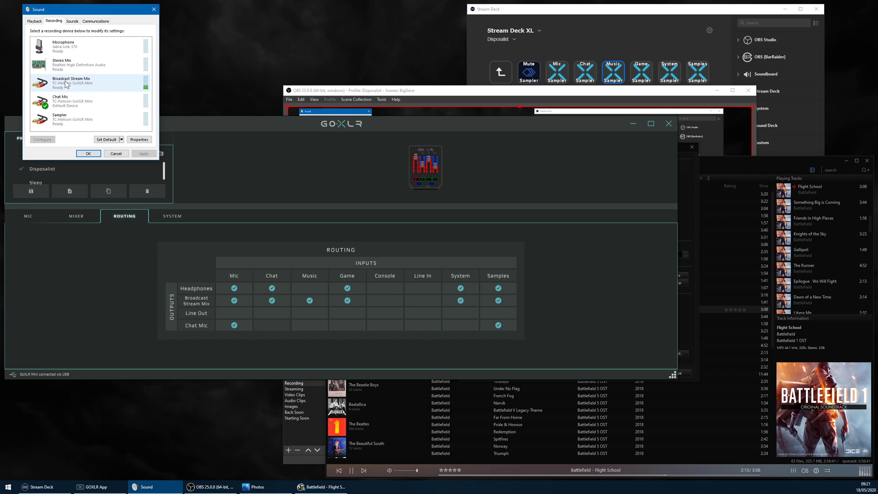
left_click(75, 116)
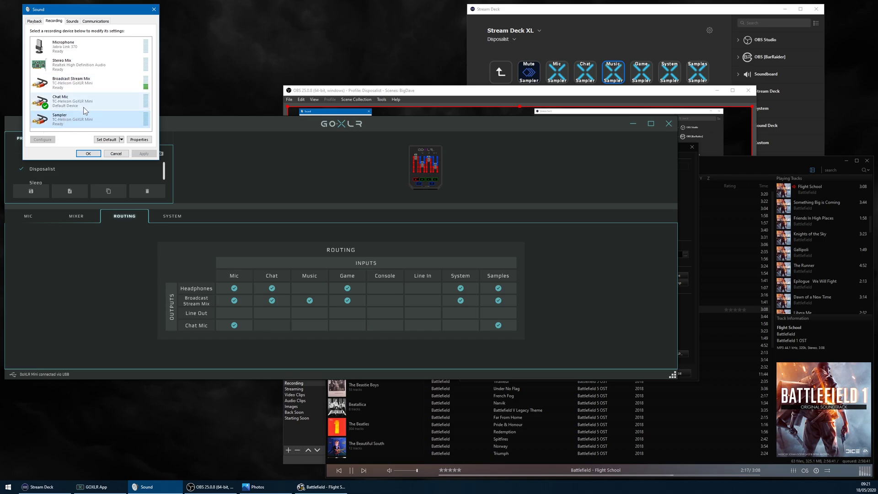
Step: Set MusicBee's output sound device to Samples (TC-Helicon GoXLR Mini), then return to the GoXLR routing grid
left_click(737, 163)
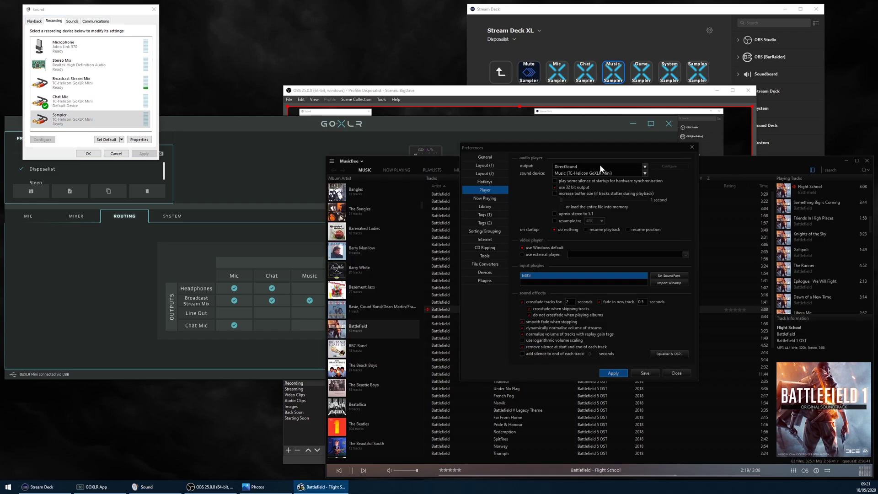
left_click(575, 174)
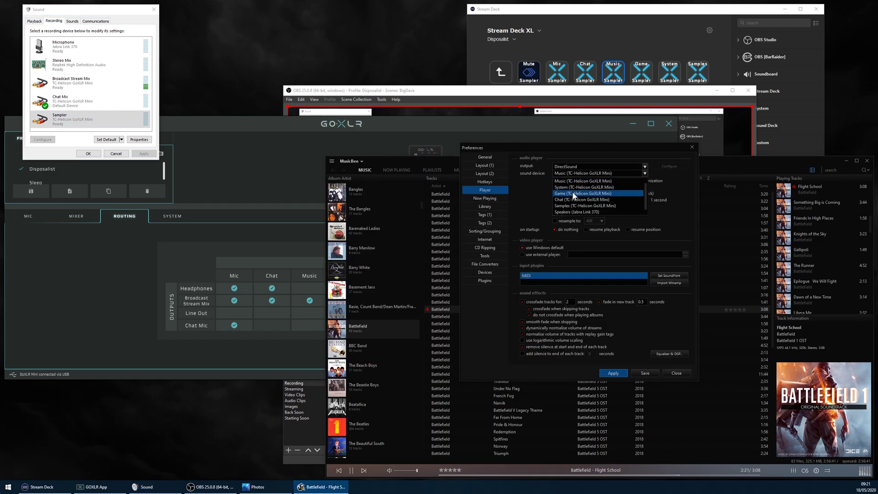
left_click(570, 206)
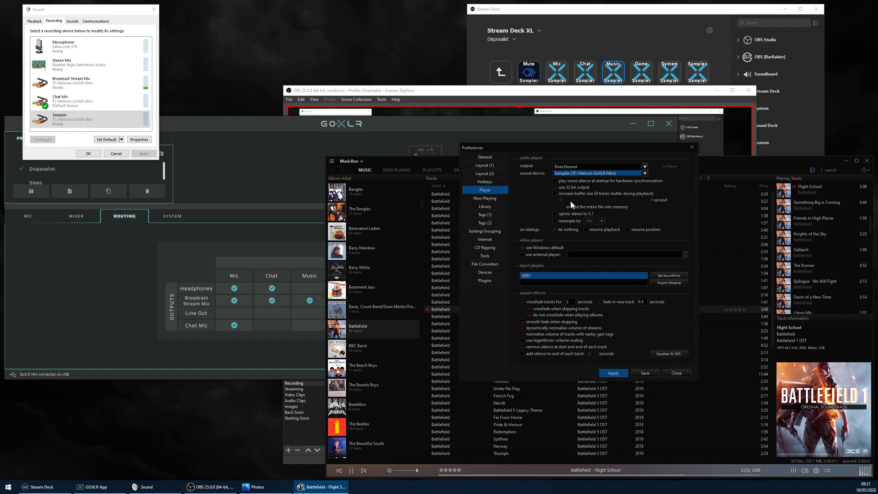
left_click(379, 125)
left_click(249, 486)
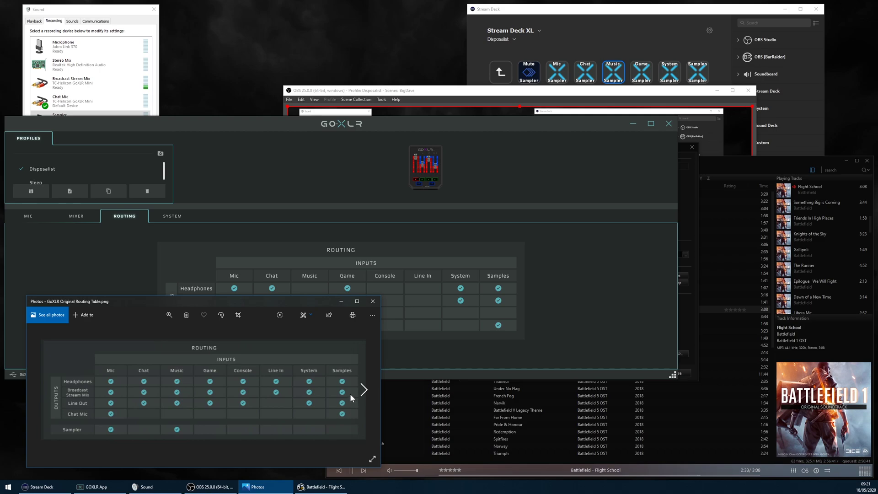
left_click(342, 300)
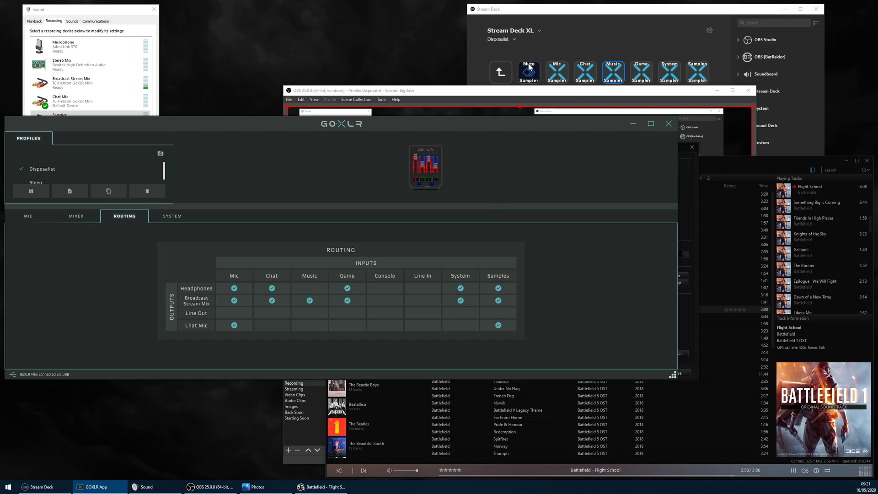
left_click(545, 15)
Step: Go back from the routing folder to the Disposalist profile's main key page
double_click(500, 72)
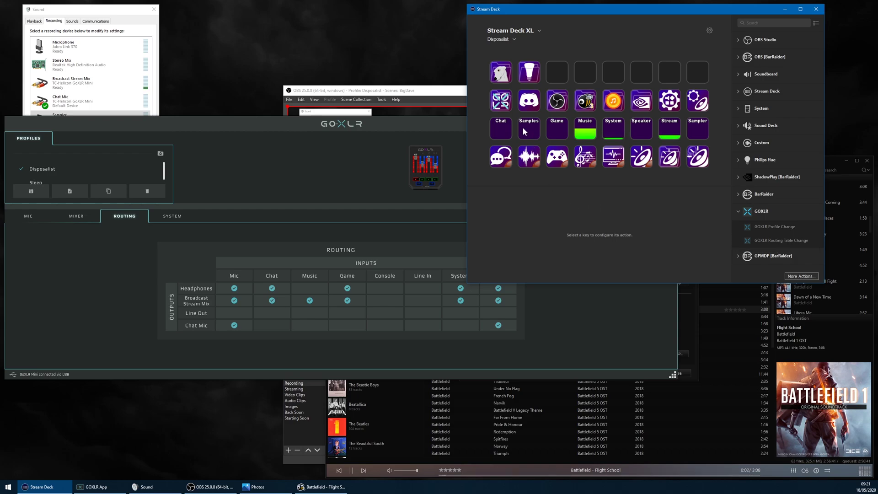
Step: Open the GoXLR routing folder and confirm the Mic to Sampler key uses input Mic, output Sampler
double_click(503, 101)
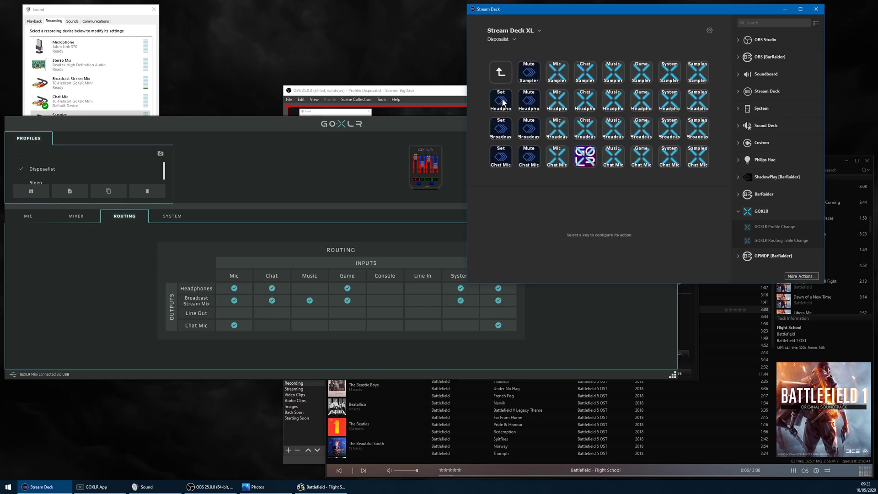
left_click(555, 77)
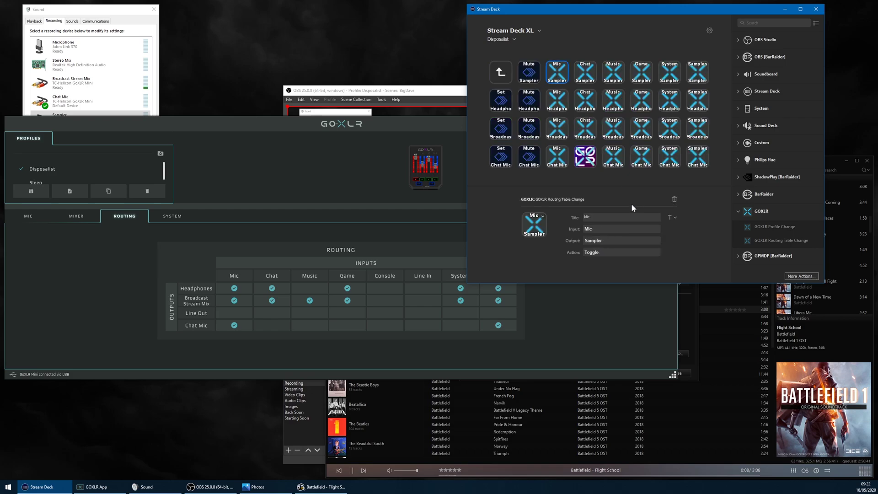
left_click(606, 227)
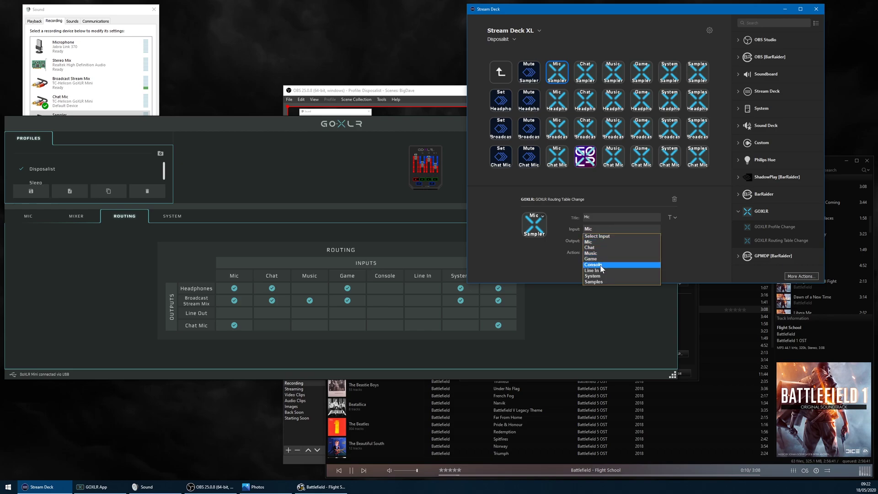
left_click(598, 238)
left_click(600, 241)
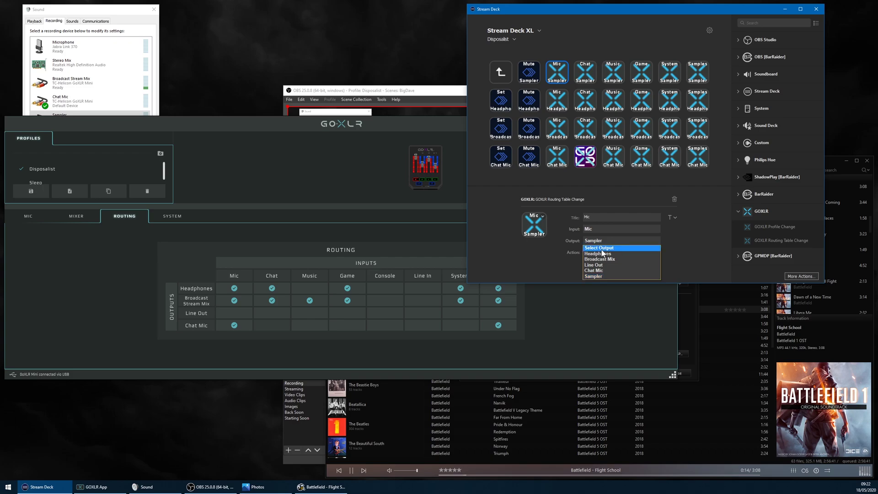
left_click(594, 277)
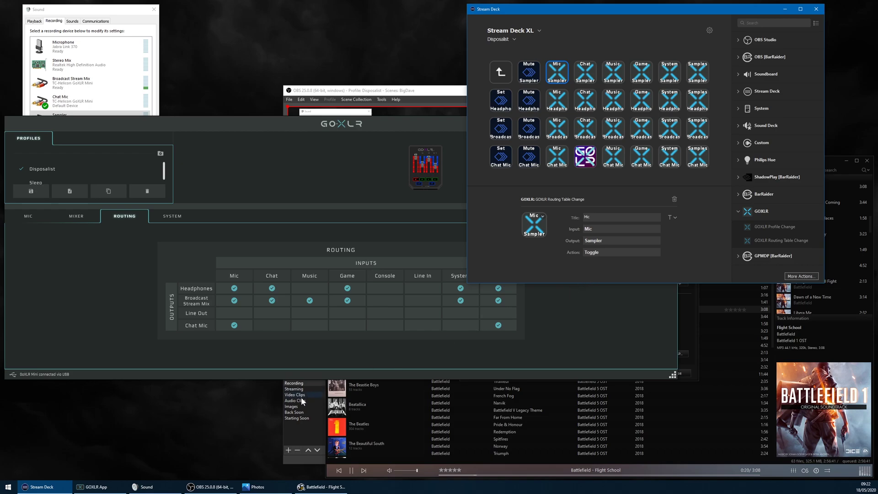
Step: Glance at the routing table image, then inspect the Mic/Headphones, Game/Broadcast and Mute Sampler keys
left_click(261, 488)
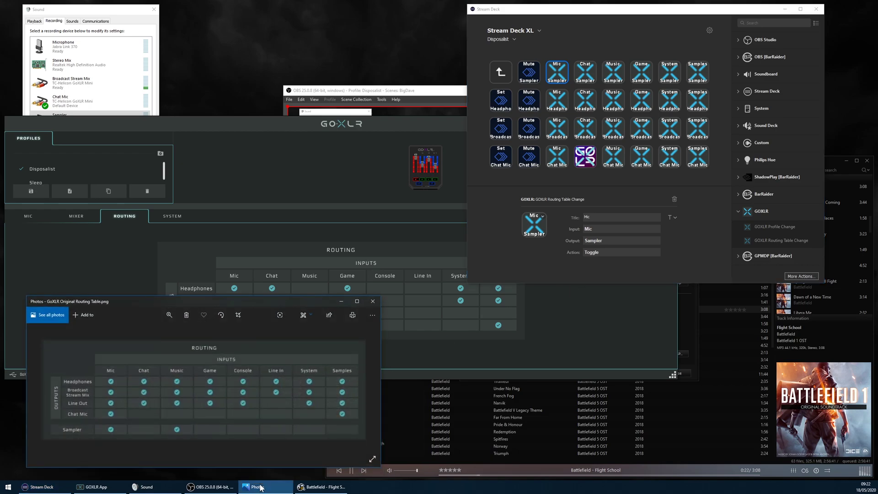
left_click(261, 487)
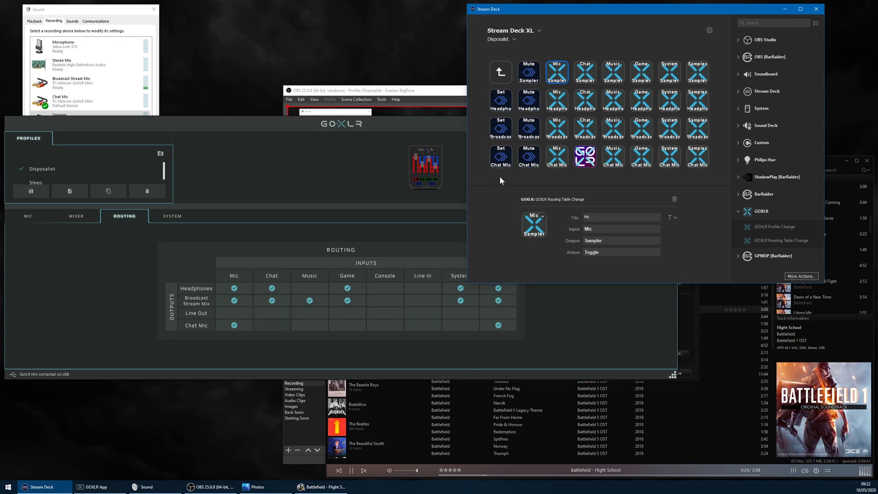
left_click(565, 106)
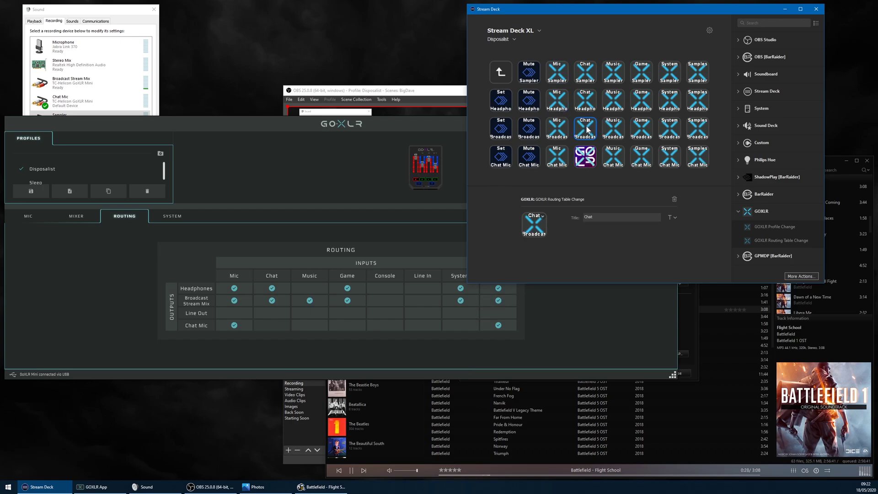
left_click(641, 128)
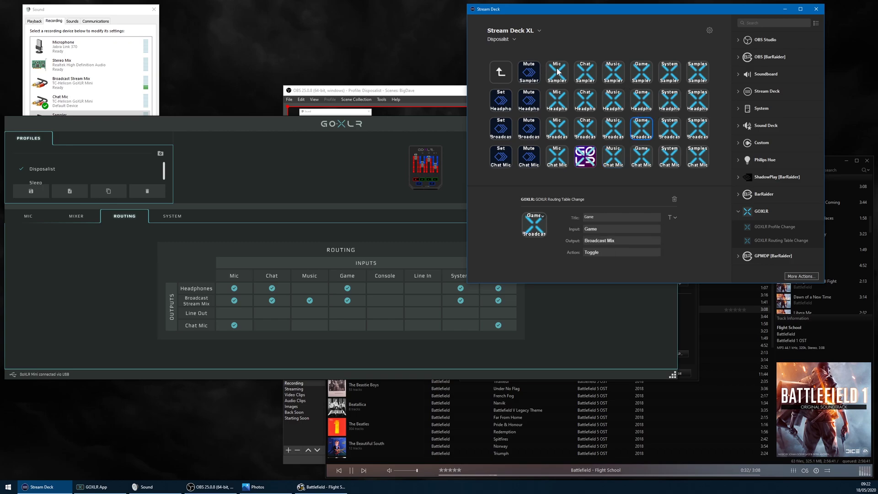
left_click(532, 75)
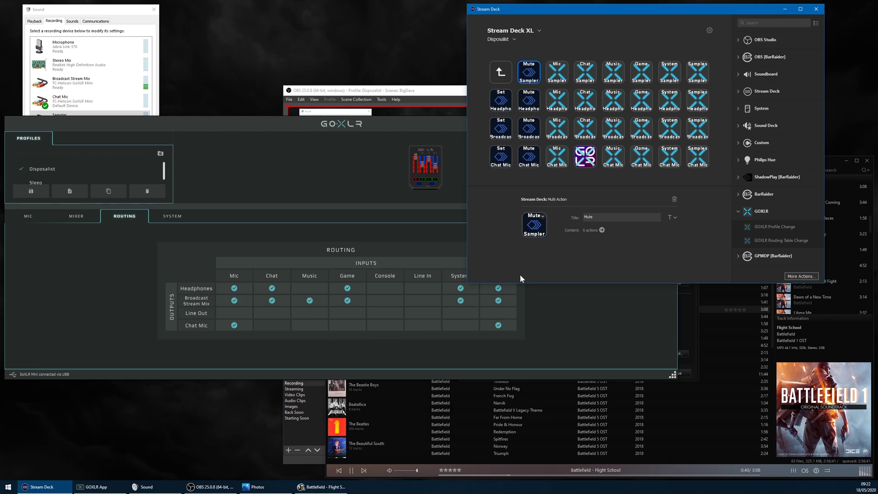
Step: Review Mute Sampler's six steps turning Mic, Chat, Music, Game, System and Samples to Sampler Off
double_click(527, 72)
left_click(526, 56)
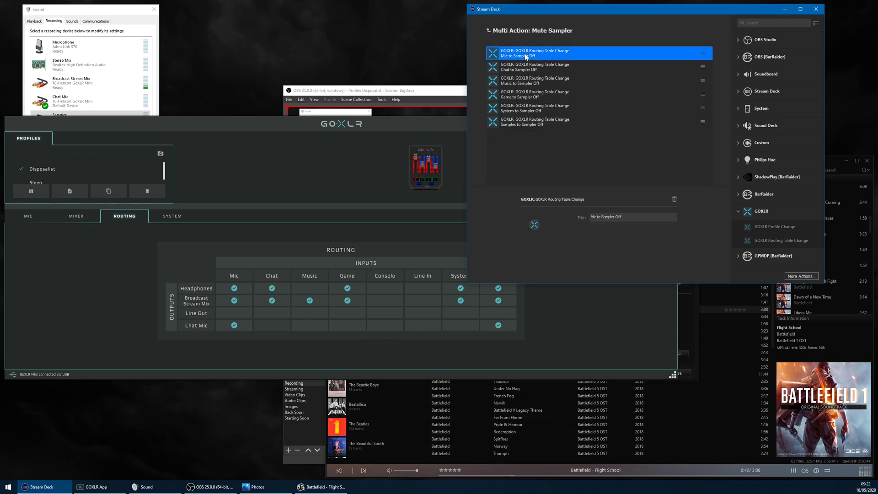
left_click(520, 67)
left_click(521, 81)
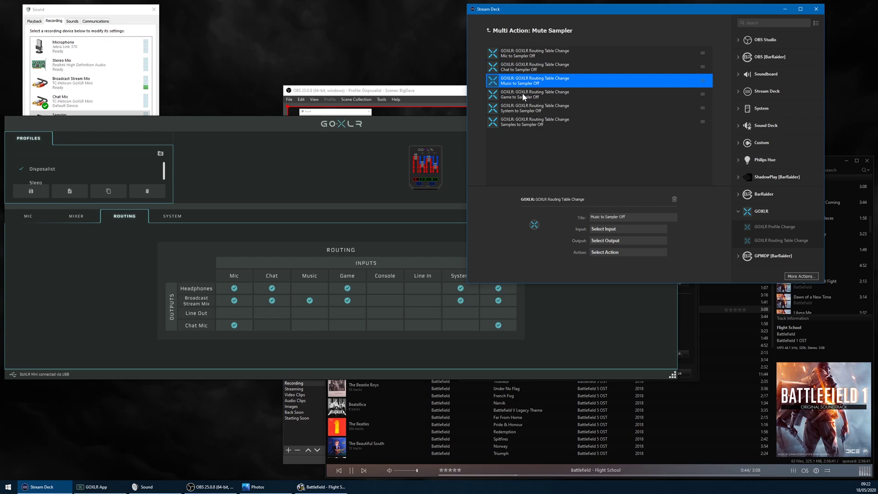
left_click(522, 95)
left_click(522, 109)
left_click(521, 122)
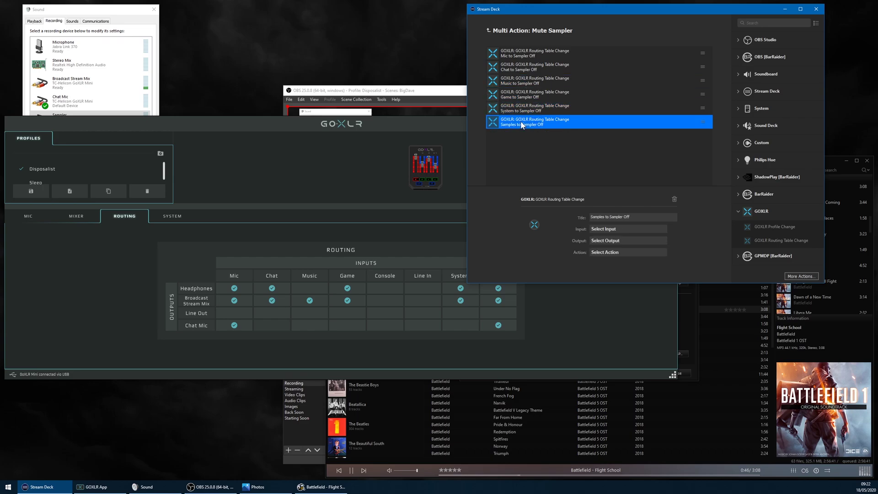
left_click(489, 30)
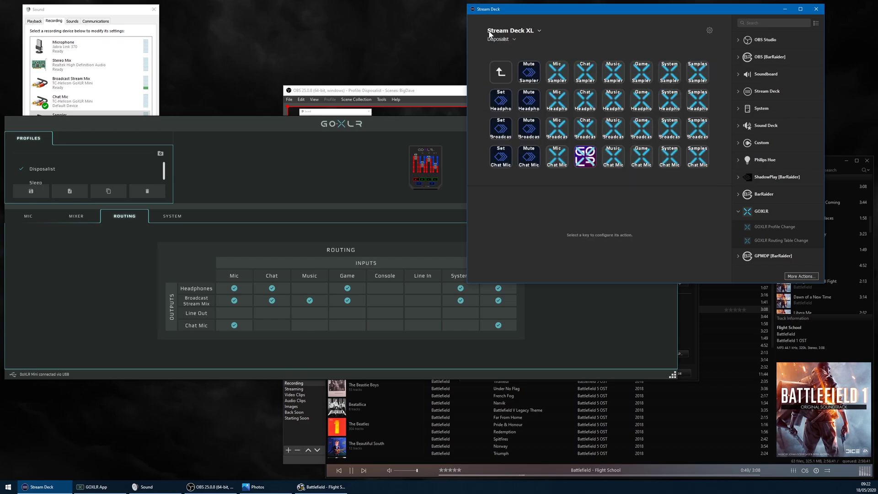
Step: Step through the Sampler toggle keys, including the Music Sampler and Samples Sampler keys
left_click(556, 76)
left_click(585, 75)
left_click(612, 74)
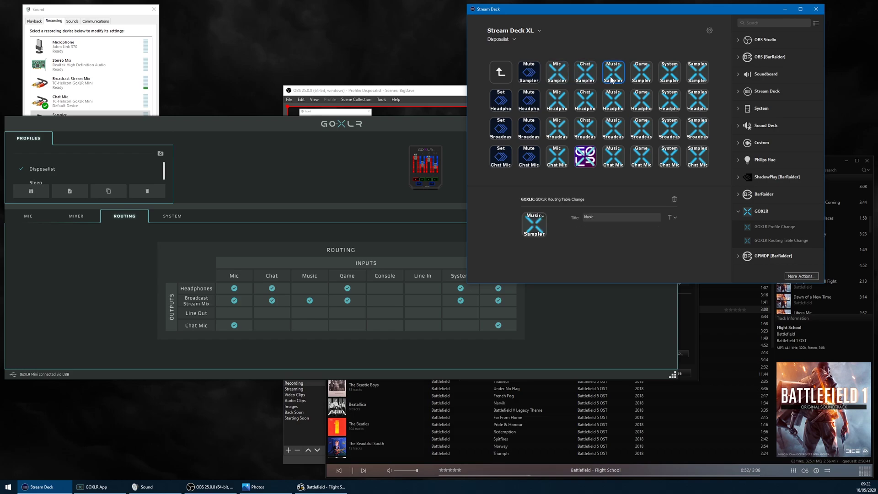
left_click(642, 81)
left_click(670, 79)
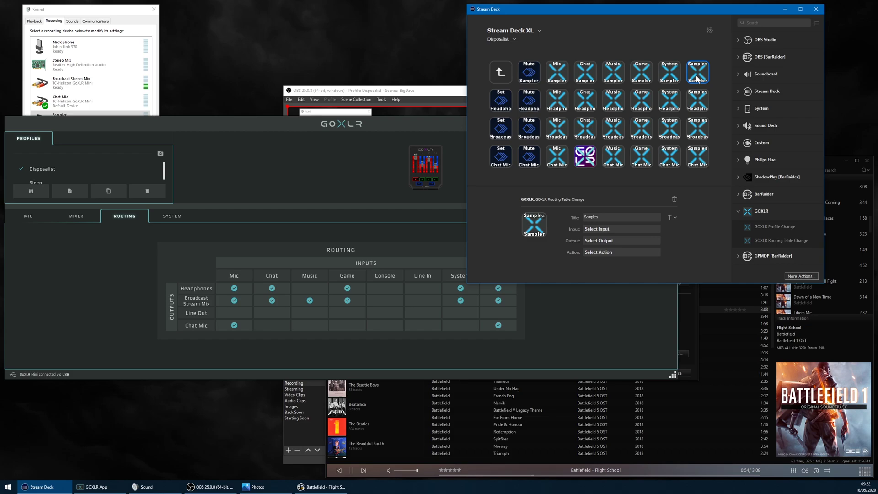
left_click(697, 80)
Step: Set MusicBee's output sound device to Music (TC-Helicon GoXLR Mini) and apply it
left_click(689, 336)
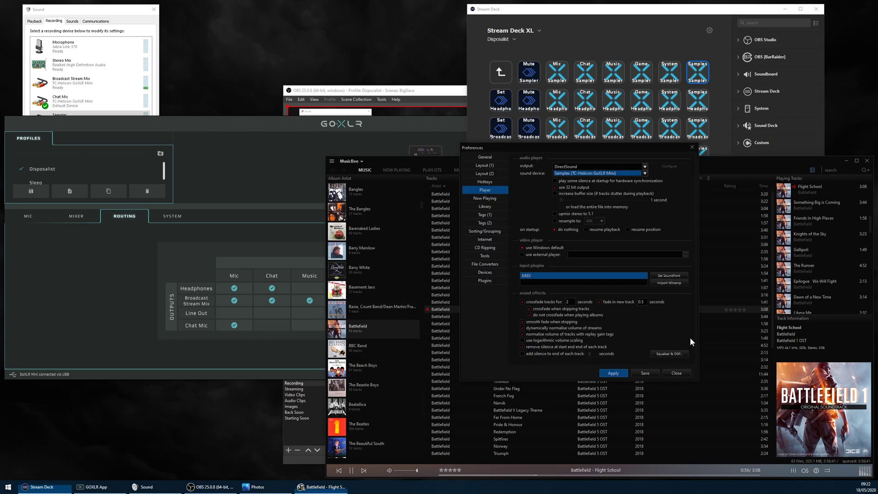
left_click(574, 174)
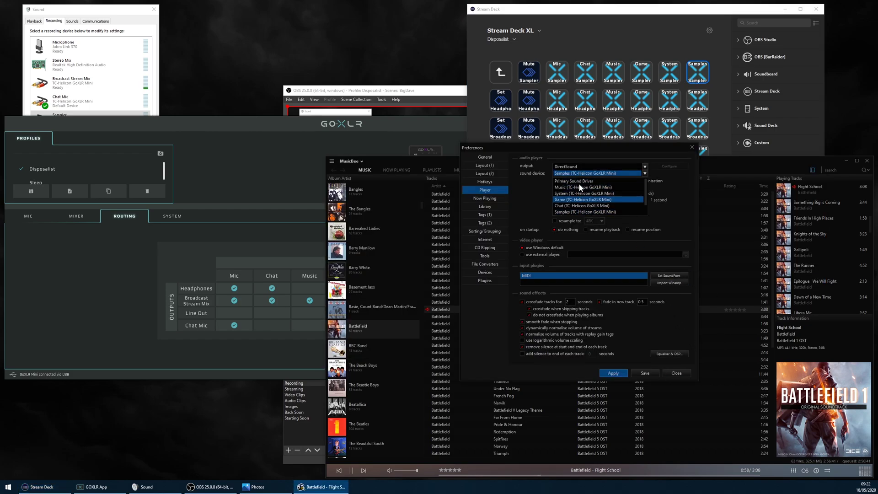
left_click(576, 188)
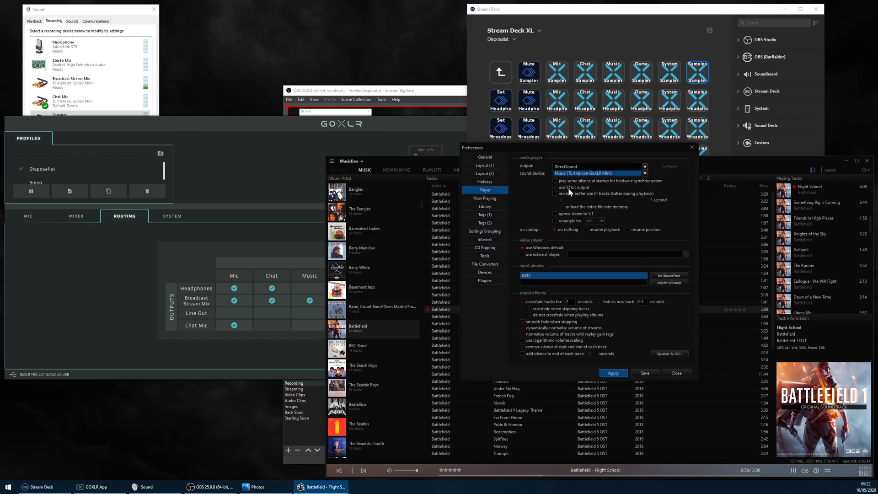
left_click(616, 370)
left_click(612, 41)
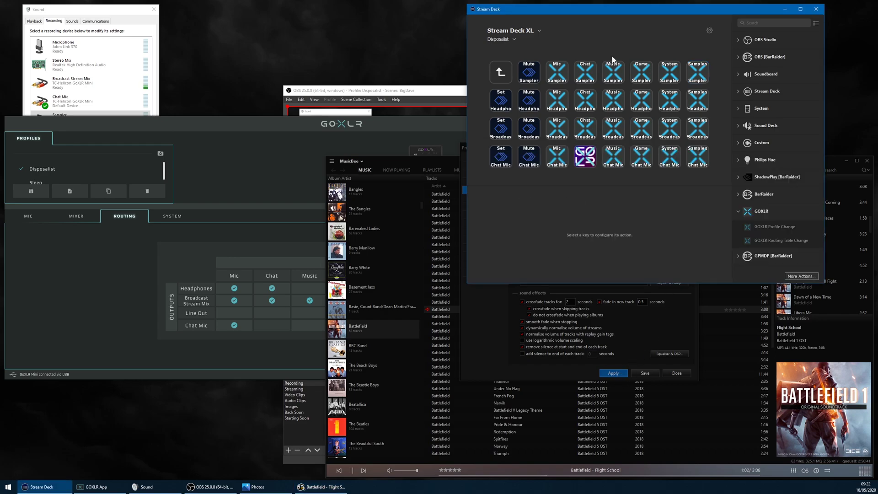
Step: Confirm the Music Sampler key's Routing Table Change toggles Music to Sampler, then bring up OBS Studio
left_click(615, 79)
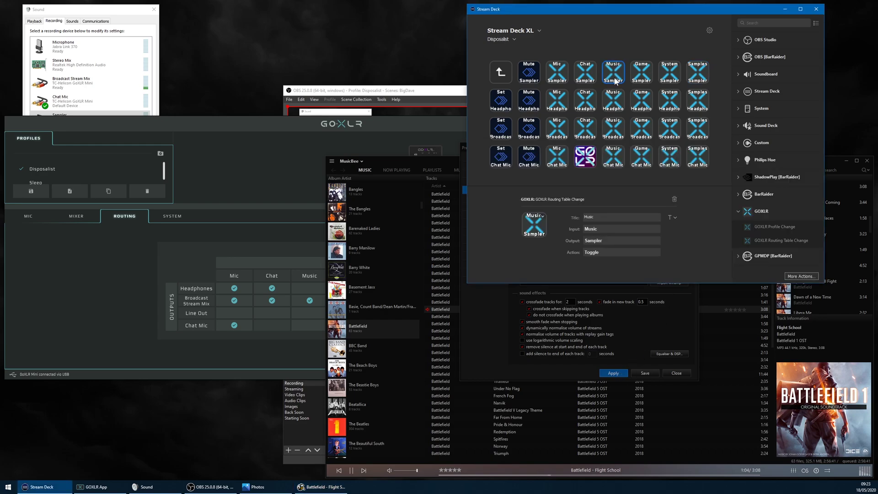
left_click(297, 462)
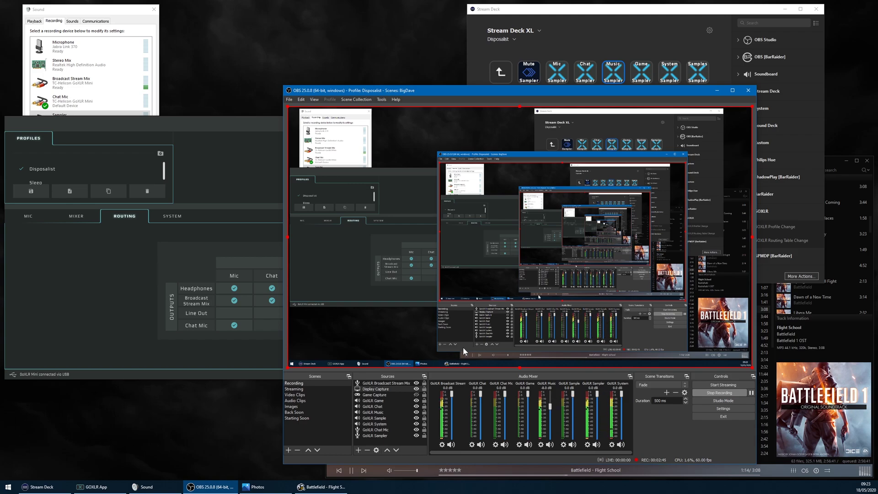
Step: Show the Playback devices list in Windows Sound, then return to the GoXLR routing grid
left_click(82, 9)
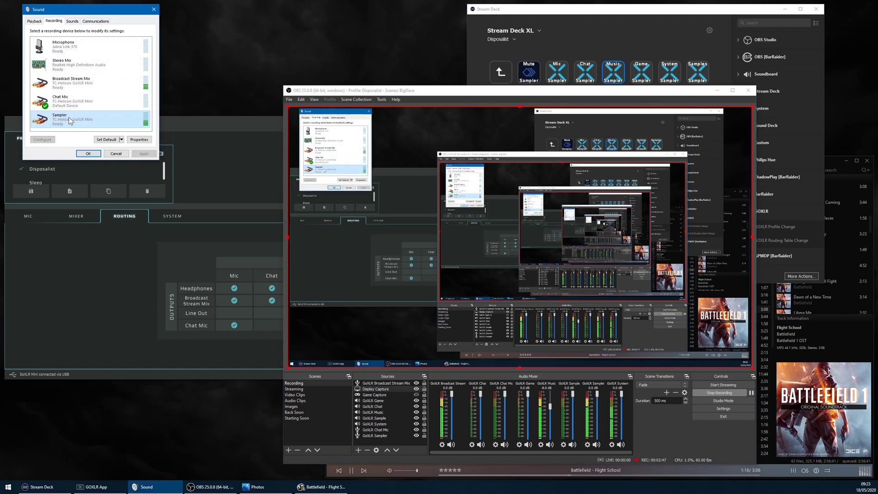
left_click(34, 21)
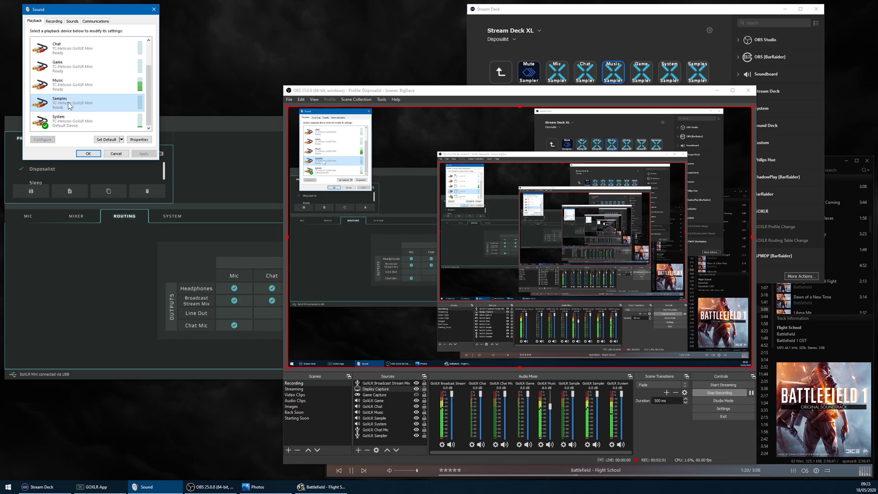
left_click(199, 122)
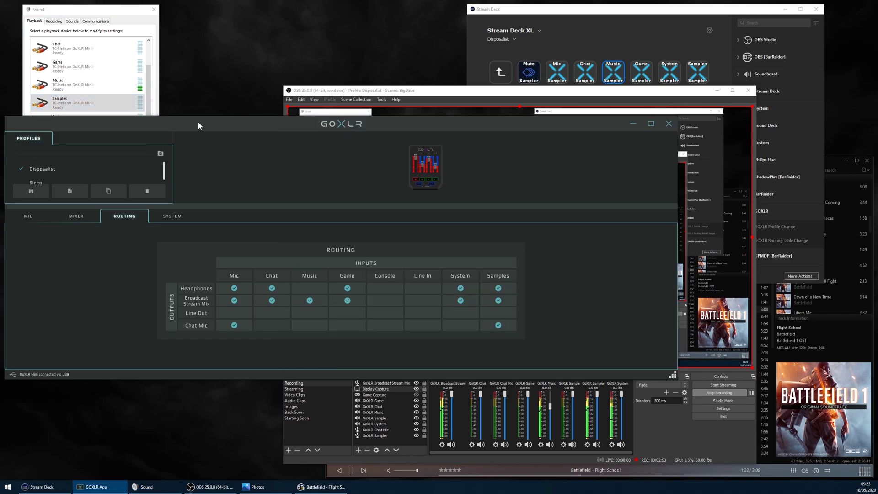
Step: Compare GoXLR Original Routing Table.png in Photos against the GoXLR App's current routing matrix
left_click(256, 487)
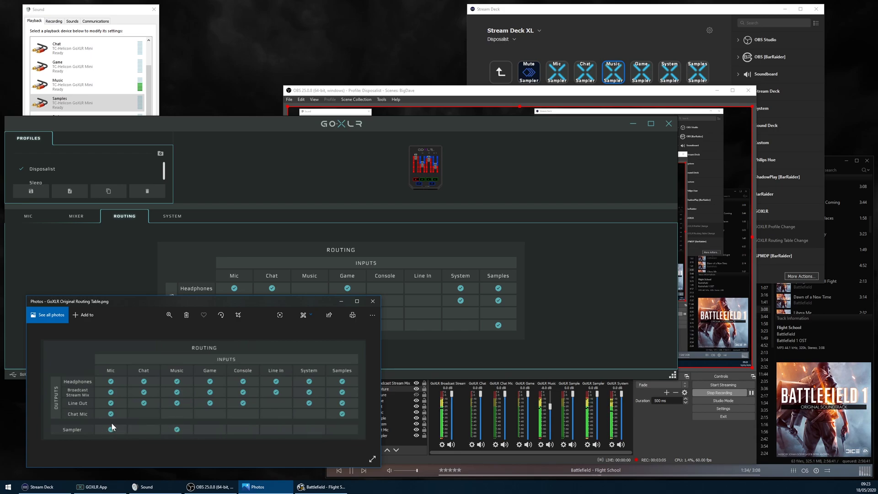
left_click(265, 257)
left_click(380, 249)
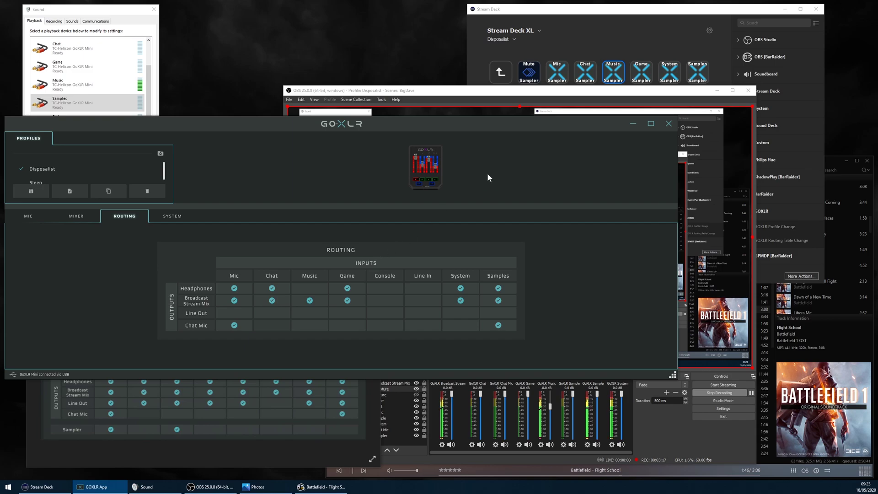
Step: Bring Stream Deck forward and inspect the Chat Sampler and Game Sampler keys' settings
left_click(602, 8)
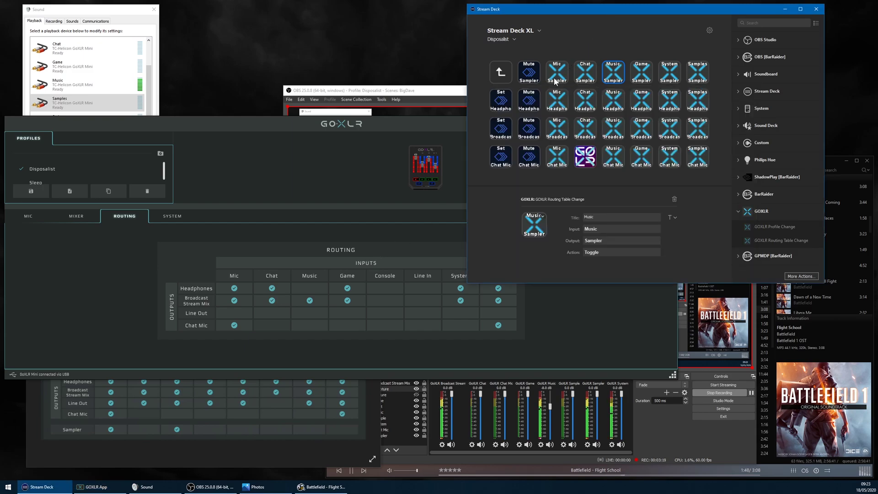
left_click(579, 77)
left_click(639, 77)
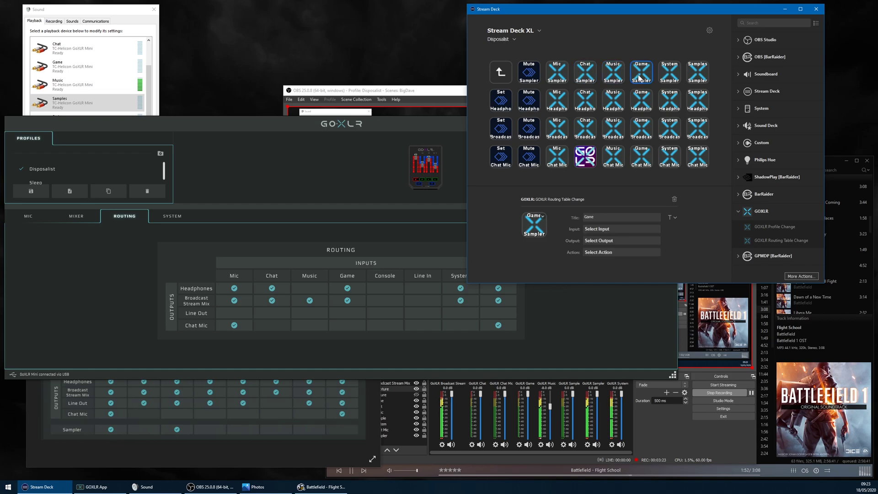